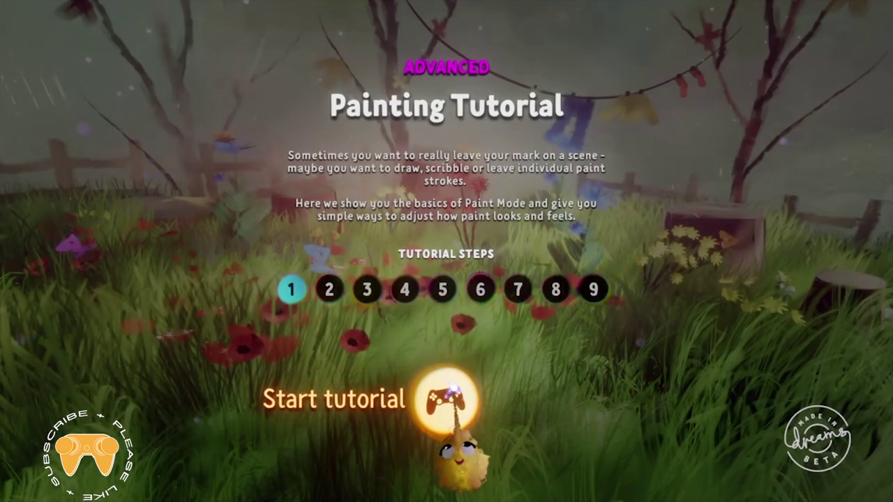
Step: Start the advanced Painting Tutorial and enter Paint Mode in the grassy hill scene
{"action": "left_click", "coordinate": [448, 402]}
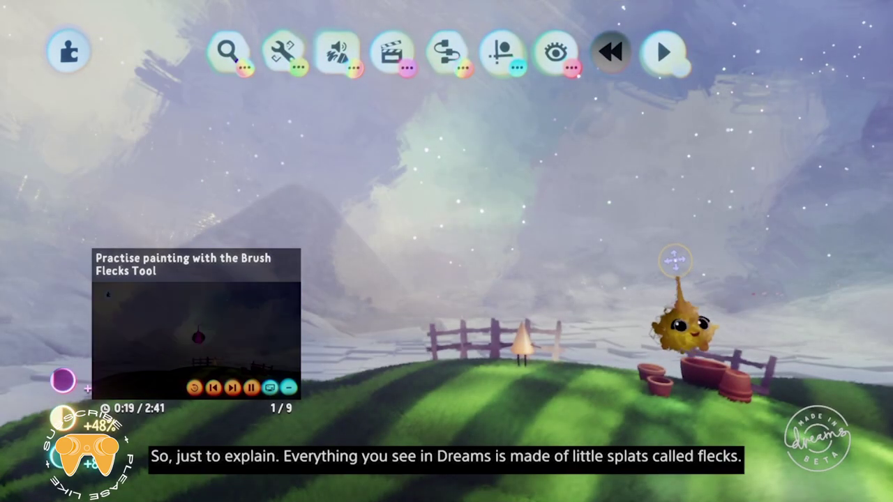
{"action": "middle_click_drag", "start_coordinate": [532, 358], "coordinate": [468, 340]}
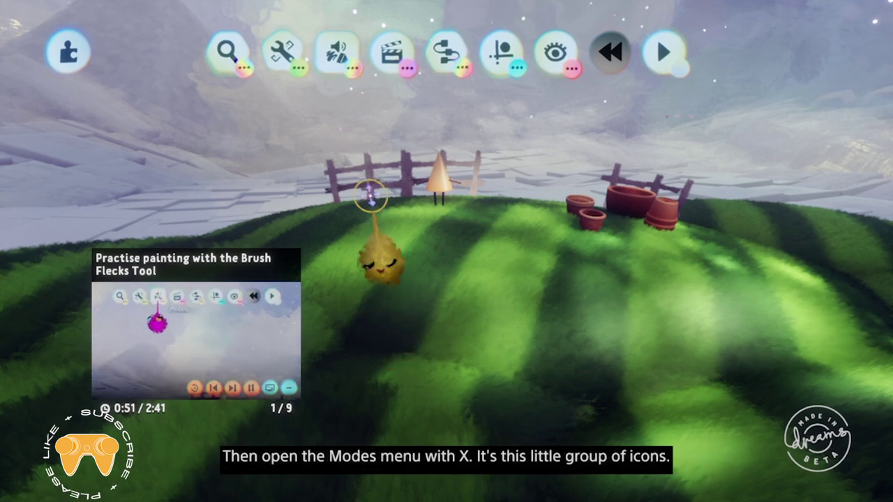
{"action": "left_click", "coordinate": [337, 54]}
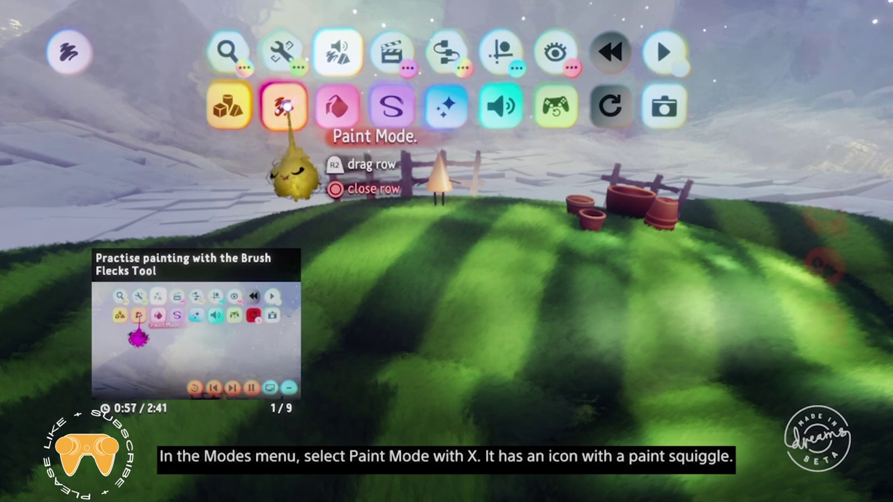
{"action": "left_click", "coordinate": [284, 104]}
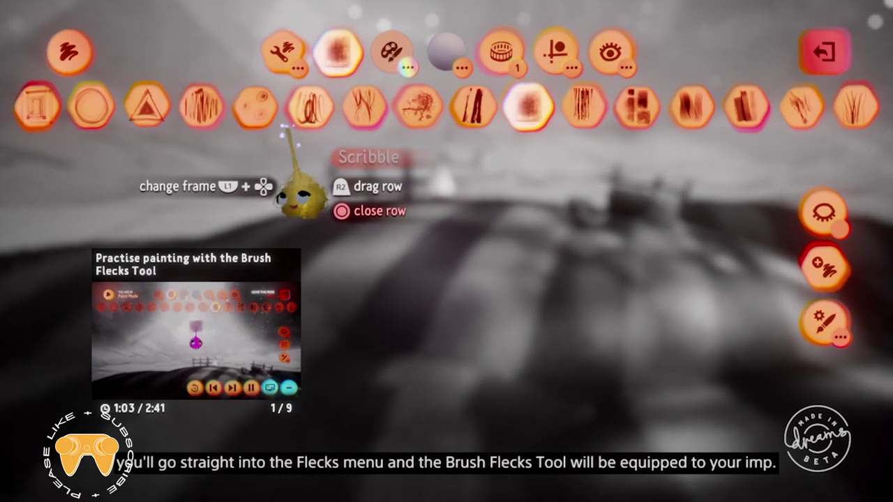
Step: Look through the fleck shapes for the Brush Flecks Tool, from Square through Heavy to Baroque
{"action": "mouse_move", "coordinate": [243, 119]}
{"action": "left_mouse_down"}
{"action": "mouse_move", "coordinate": [350, 123]}
{"action": "mouse_move", "coordinate": [329, 132]}
{"action": "left_mouse_up"}
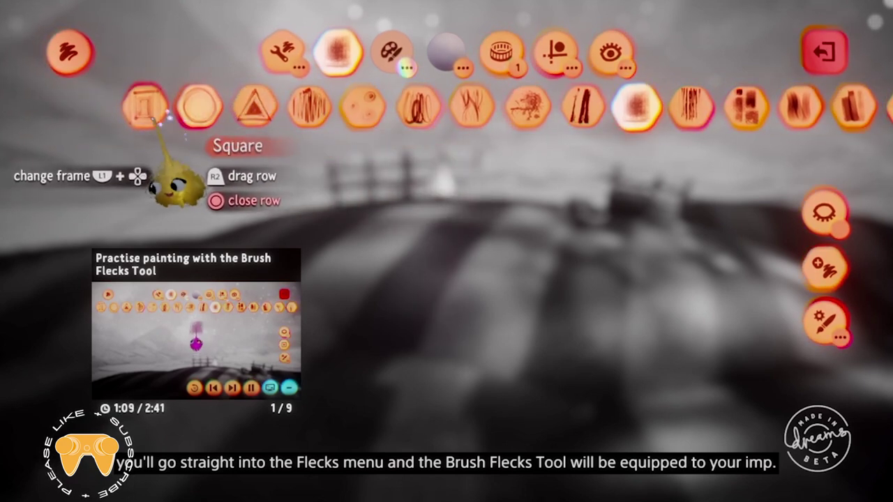
{"action": "left_click", "coordinate": [528, 106]}
{"action": "key", "text": "Escape"}
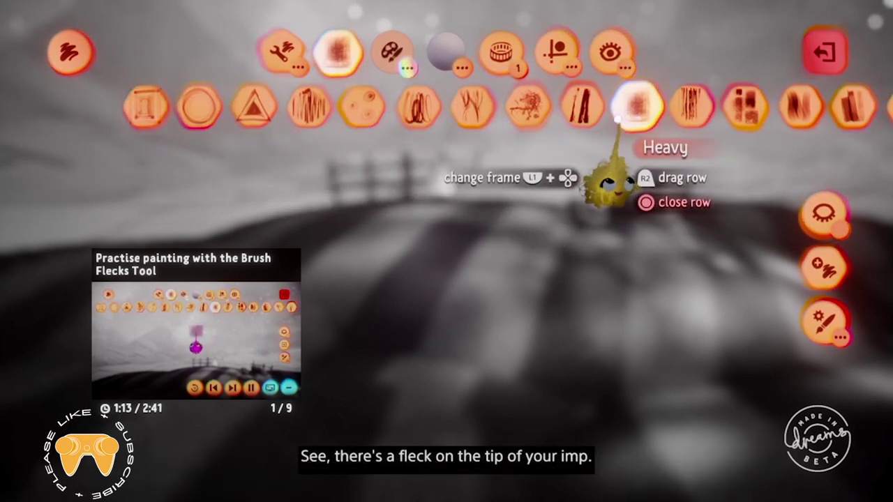
{"action": "left_click", "coordinate": [580, 106]}
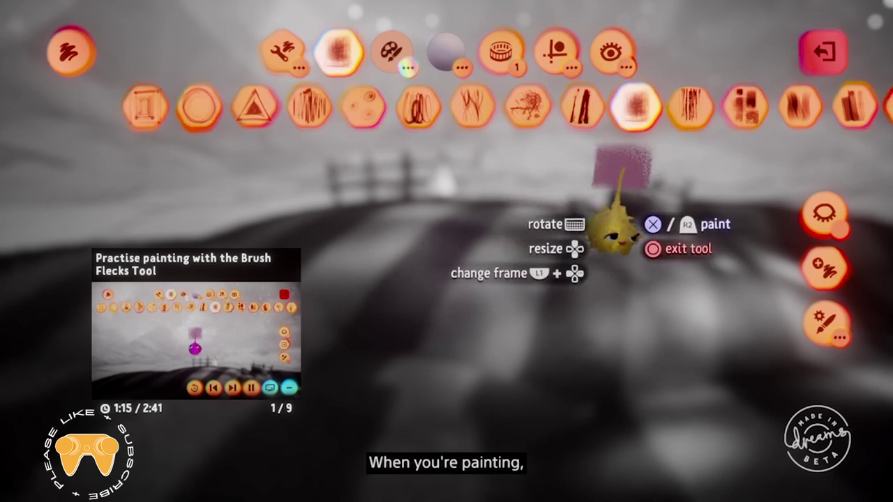
{"action": "key", "text": "Escape"}
{"action": "left_click_drag", "start_coordinate": [687, 126], "coordinate": [312, 124]}
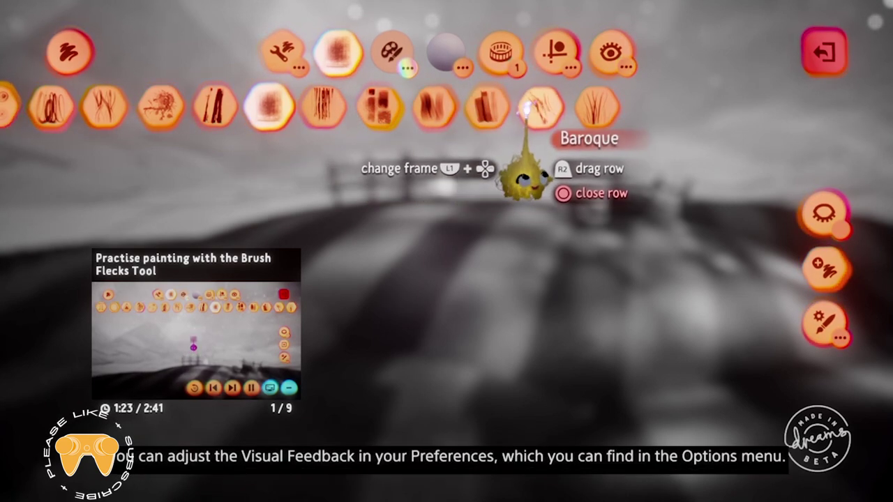
Step: Paint broad overlapping purple practice strokes with the thin grass-like fleck and delete them
{"action": "left_click", "coordinate": [585, 110]}
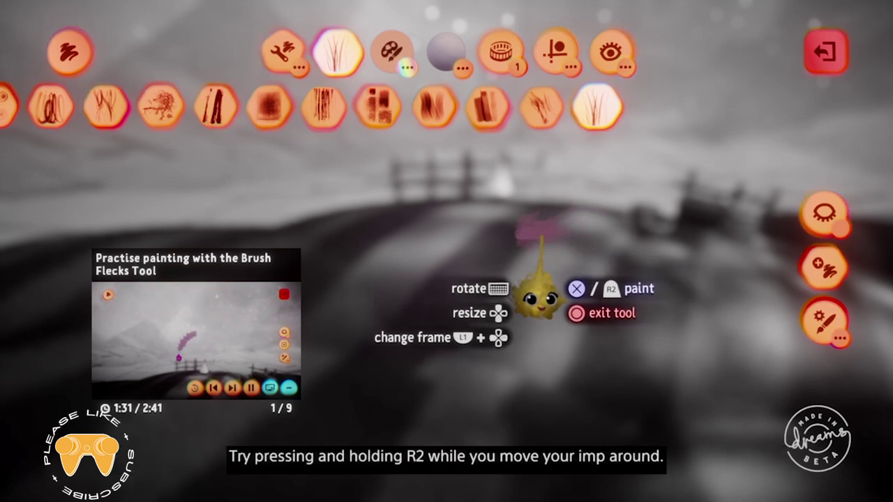
{"action": "mouse_move", "coordinate": [532, 293]}
{"action": "left_mouse_down"}
{"action": "mouse_move", "coordinate": [585, 293]}
{"action": "mouse_move", "coordinate": [513, 262]}
{"action": "mouse_move", "coordinate": [474, 303]}
{"action": "mouse_move", "coordinate": [522, 343]}
{"action": "mouse_move", "coordinate": [562, 349]}
{"action": "mouse_move", "coordinate": [582, 331]}
{"action": "mouse_move", "coordinate": [624, 209]}
{"action": "mouse_move", "coordinate": [568, 175]}
{"action": "mouse_move", "coordinate": [426, 240]}
{"action": "mouse_move", "coordinate": [357, 232]}
{"action": "mouse_move", "coordinate": [309, 204]}
{"action": "mouse_move", "coordinate": [286, 248]}
{"action": "mouse_move", "coordinate": [534, 289]}
{"action": "mouse_move", "coordinate": [551, 307]}
{"action": "mouse_move", "coordinate": [339, 295]}
{"action": "mouse_move", "coordinate": [325, 244]}
{"action": "mouse_move", "coordinate": [412, 237]}
{"action": "mouse_move", "coordinate": [461, 143]}
{"action": "mouse_move", "coordinate": [477, 73]}
{"action": "mouse_move", "coordinate": [491, 222]}
{"action": "left_mouse_up"}
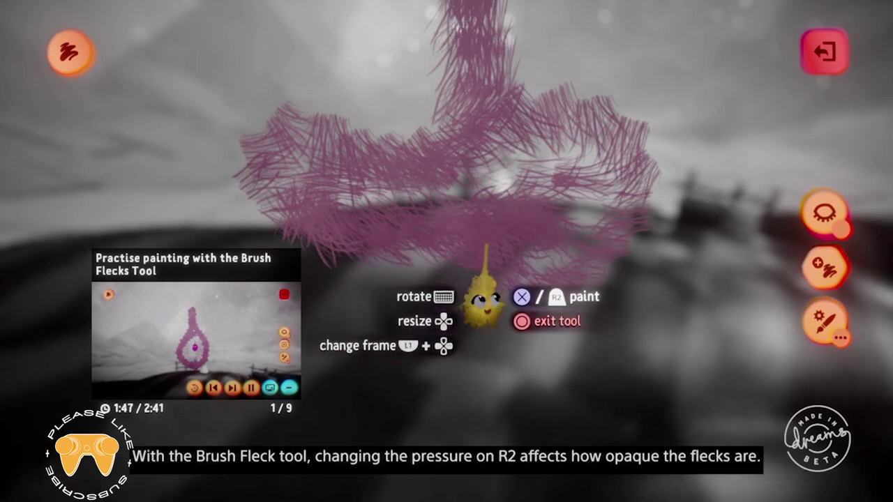
{"action": "left_click_drag", "start_coordinate": [468, 310], "coordinate": [501, 361]}
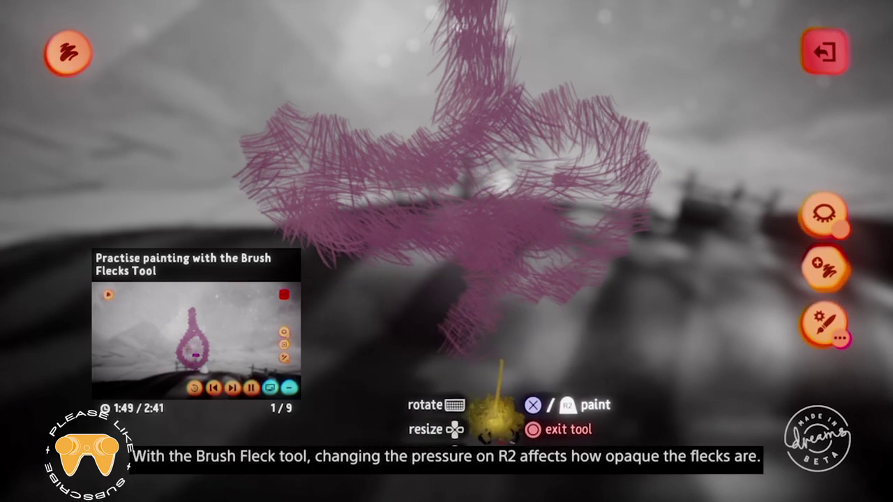
{"action": "mouse_move", "coordinate": [648, 341]}
{"action": "left_mouse_down"}
{"action": "mouse_move", "coordinate": [667, 270]}
{"action": "mouse_move", "coordinate": [667, 314]}
{"action": "mouse_move", "coordinate": [648, 378]}
{"action": "mouse_move", "coordinate": [560, 382]}
{"action": "left_mouse_up"}
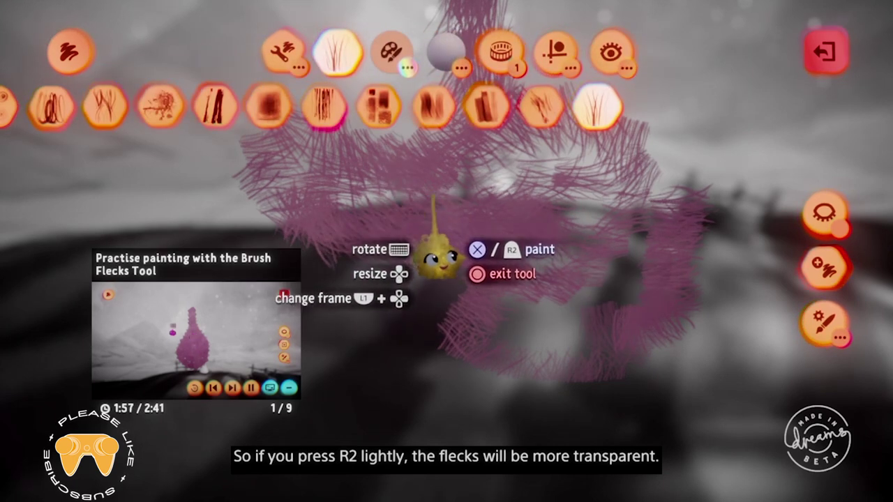
{"action": "key", "text": "Escape"}
{"action": "key", "text": "Delete"}
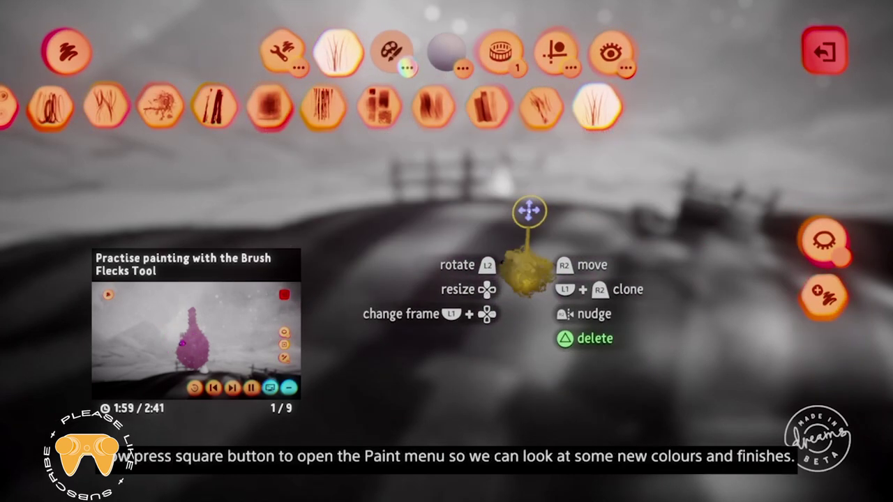
Step: Fill a large round purple shape in mid-air above the hill using the rectangular block fleck
{"action": "left_click", "coordinate": [380, 108]}
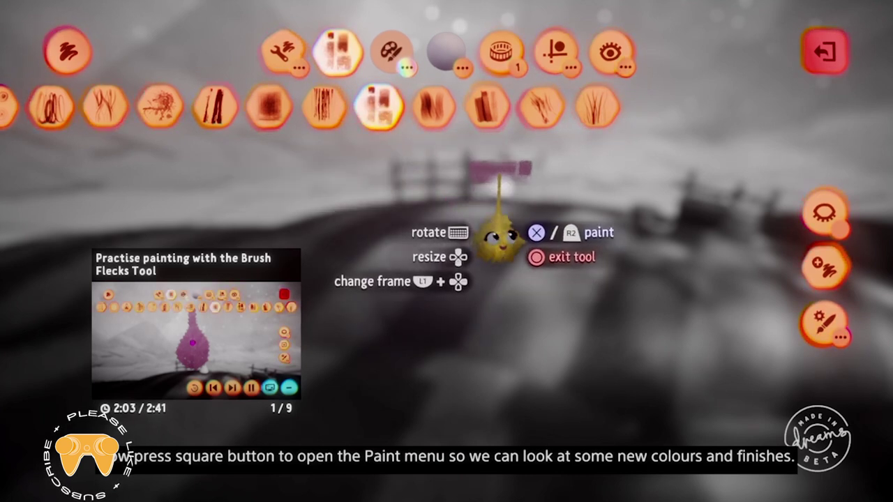
{"action": "mouse_move", "coordinate": [516, 216]}
{"action": "left_mouse_down"}
{"action": "mouse_move", "coordinate": [506, 339]}
{"action": "mouse_move", "coordinate": [470, 355]}
{"action": "left_mouse_up"}
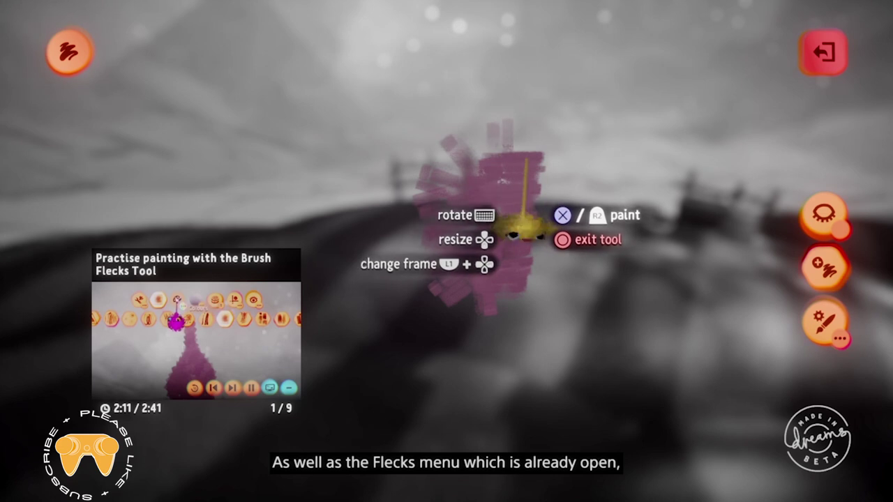
{"action": "mouse_move", "coordinate": [561, 279]}
{"action": "left_mouse_down"}
{"action": "mouse_move", "coordinate": [557, 306]}
{"action": "mouse_move", "coordinate": [509, 345]}
{"action": "mouse_move", "coordinate": [447, 341]}
{"action": "mouse_move", "coordinate": [454, 365]}
{"action": "mouse_move", "coordinate": [568, 342]}
{"action": "mouse_move", "coordinate": [589, 268]}
{"action": "left_mouse_up"}
{"action": "mouse_move", "coordinate": [554, 230]}
{"action": "left_mouse_down"}
{"action": "mouse_move", "coordinate": [488, 205]}
{"action": "mouse_move", "coordinate": [468, 279]}
{"action": "mouse_move", "coordinate": [535, 319]}
{"action": "mouse_move", "coordinate": [569, 241]}
{"action": "left_mouse_up"}
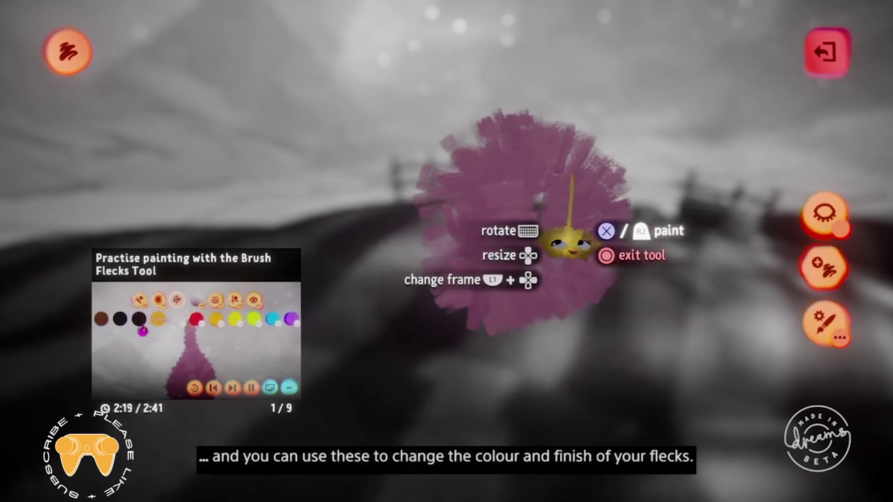
{"action": "mouse_move", "coordinate": [513, 282]}
{"action": "left_mouse_down"}
{"action": "mouse_move", "coordinate": [450, 273]}
{"action": "mouse_move", "coordinate": [466, 228]}
{"action": "mouse_move", "coordinate": [456, 220]}
{"action": "left_mouse_up"}
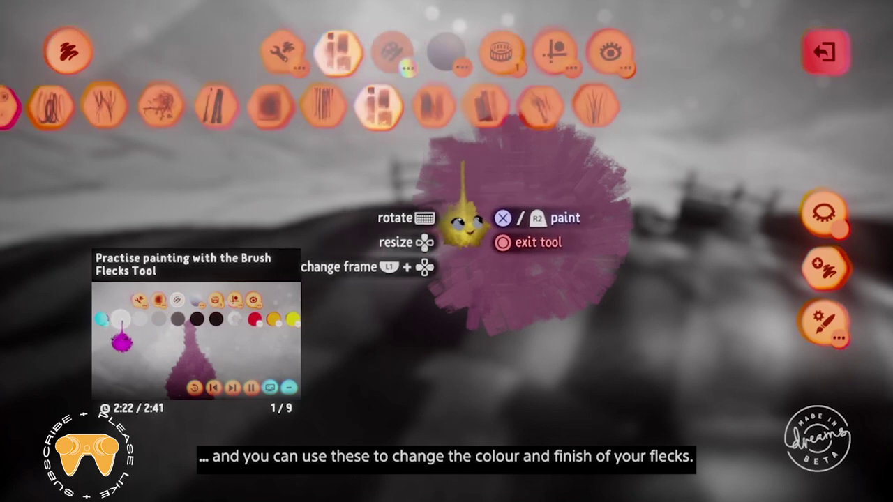
Step: Choose a green colour and paint strokes around the upper and outer edges of the purple shape
{"action": "left_click", "coordinate": [400, 56]}
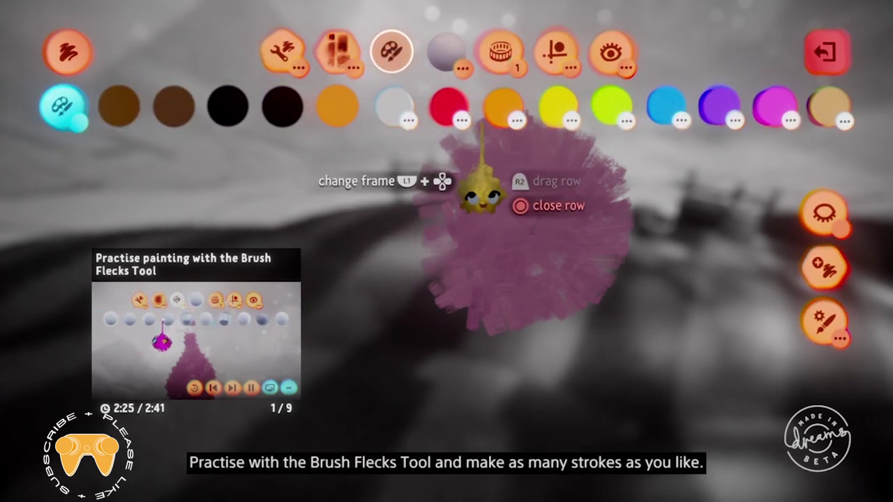
{"action": "left_click", "coordinate": [607, 108]}
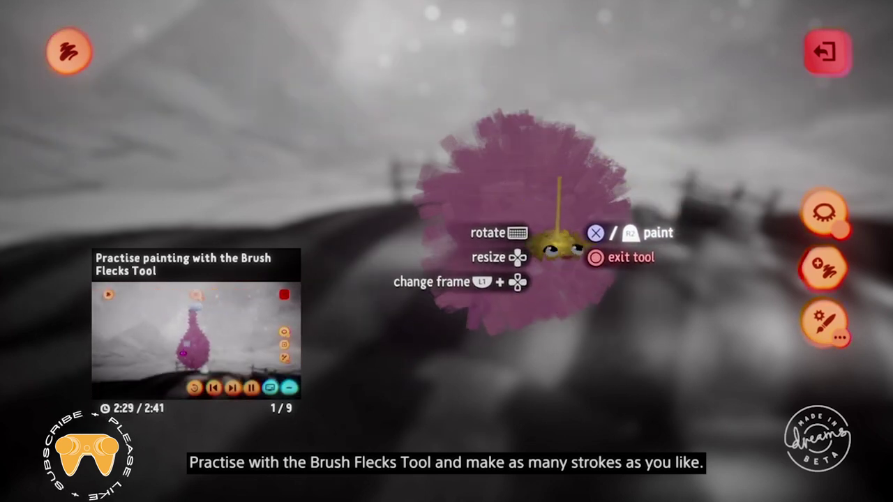
{"action": "mouse_move", "coordinate": [566, 113]}
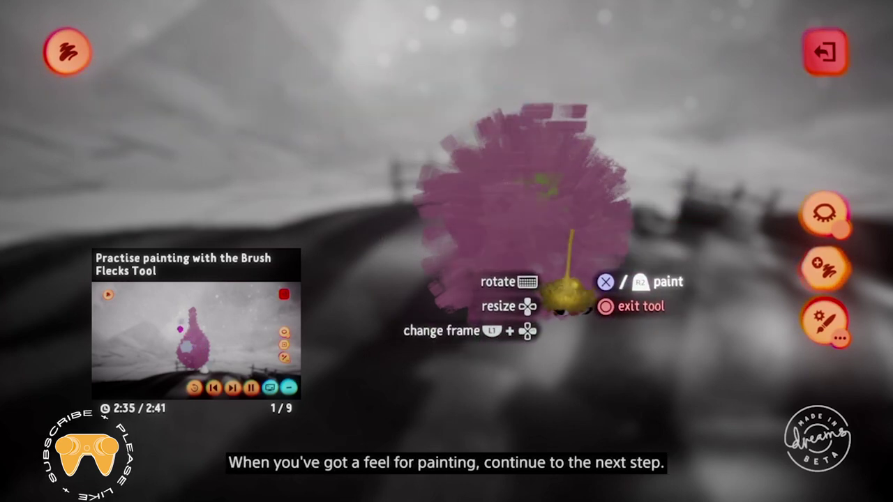
{"action": "mouse_move", "coordinate": [582, 144]}
{"action": "left_mouse_down"}
{"action": "mouse_move", "coordinate": [578, 211]}
{"action": "mouse_move", "coordinate": [606, 244]}
{"action": "mouse_move", "coordinate": [612, 152]}
{"action": "left_mouse_up"}
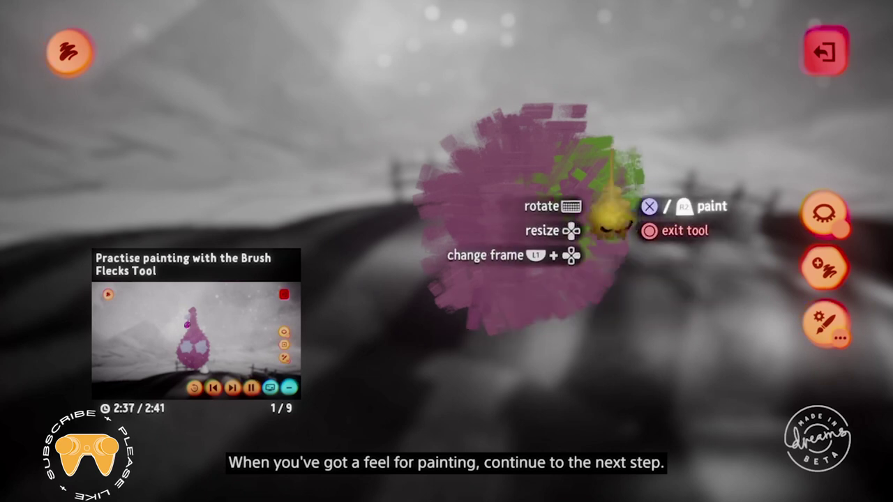
{"action": "left_click_drag", "start_coordinate": [578, 180], "coordinate": [497, 171]}
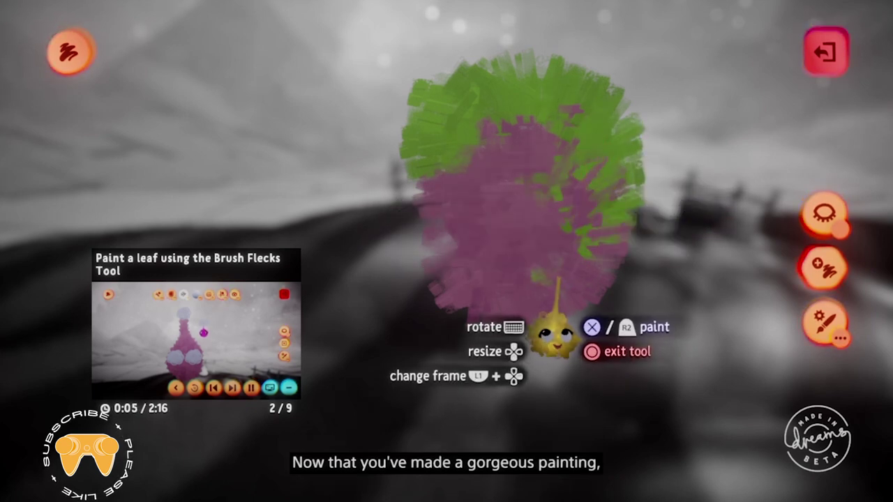
Step: Pick a dark brownish shade from the Yellows and paint dark strokes over the purple centre
{"action": "key", "text": "square"}
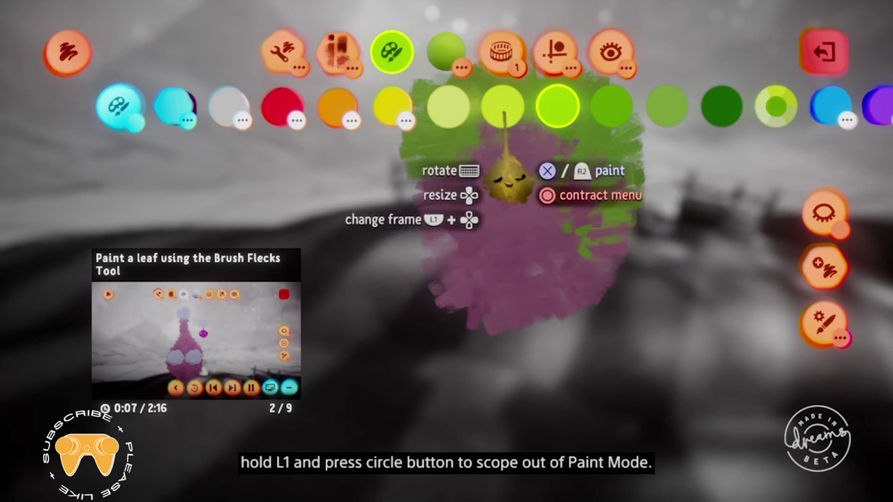
{"action": "left_click", "coordinate": [396, 110]}
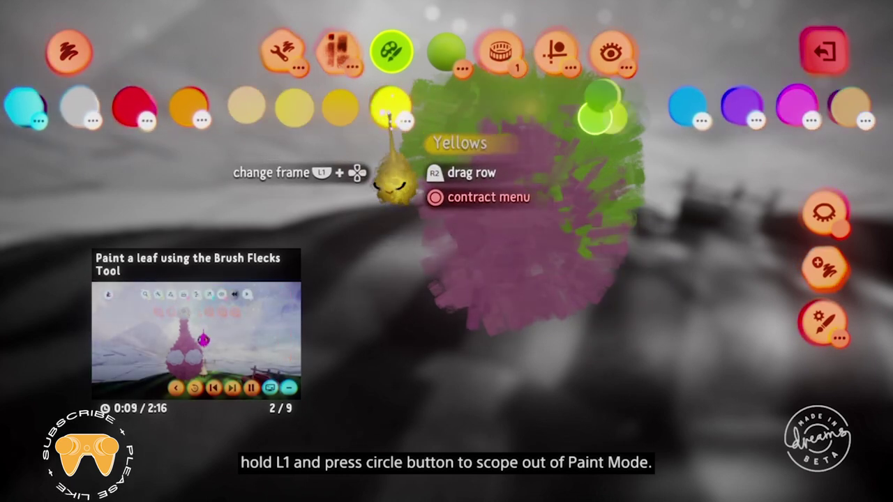
{"action": "key", "text": "circle"}
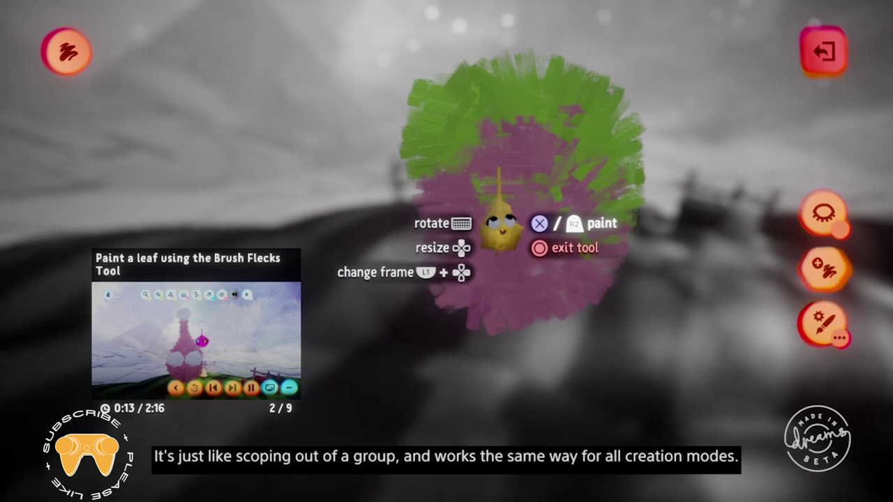
{"action": "key", "text": "square"}
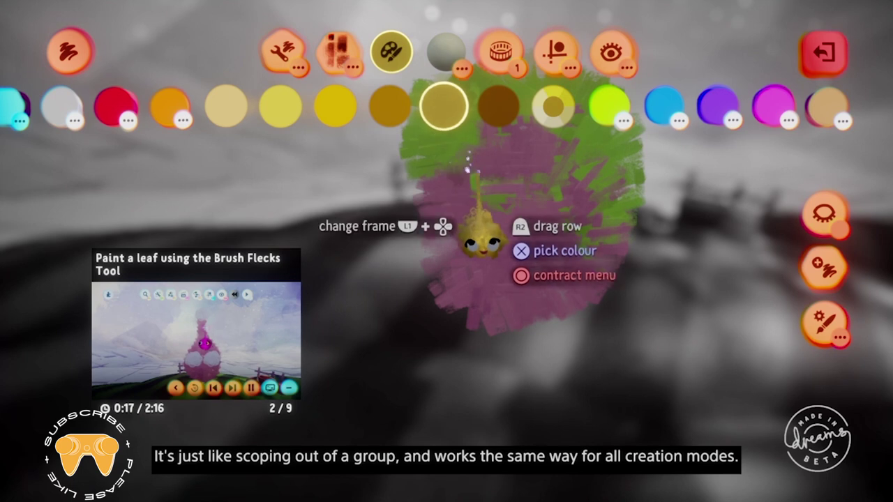
{"action": "key", "text": "circle"}
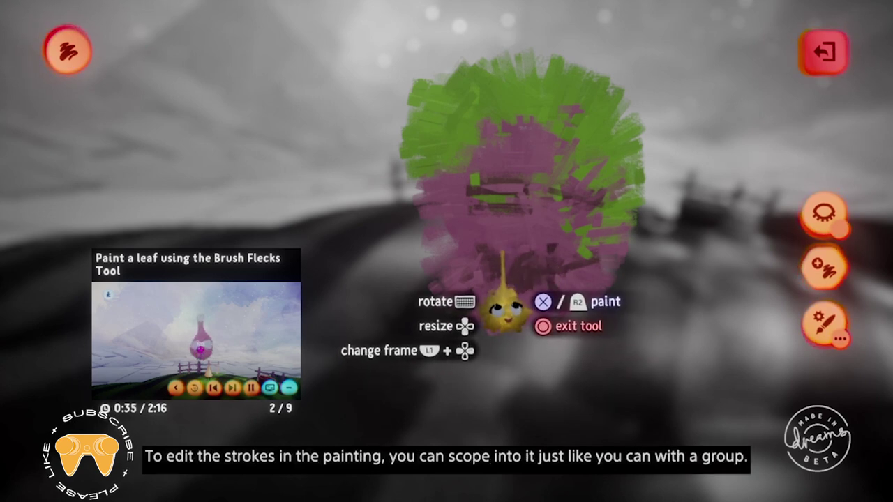
Step: Scope out of the painting and back into it, equipping the Heavy fleck
{"action": "key", "text": "Escape"}
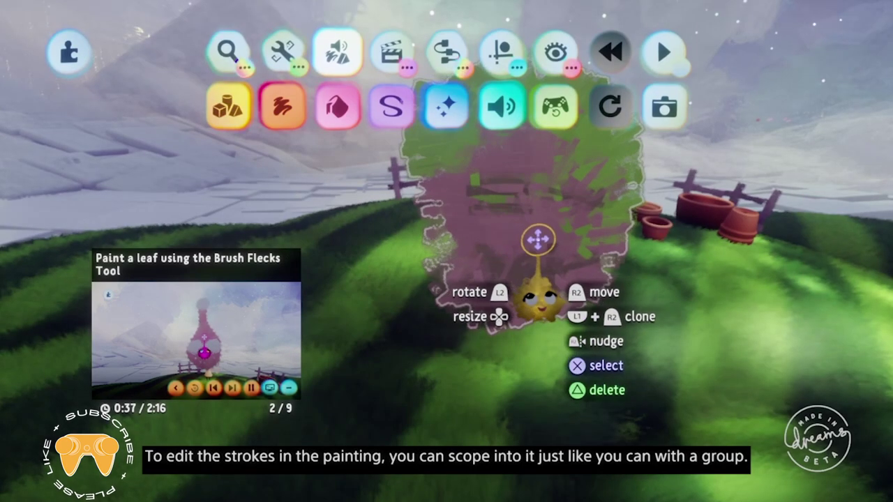
{"action": "mouse_move", "coordinate": [519, 228]}
{"action": "left_mouse_down"}
{"action": "mouse_move", "coordinate": [584, 189]}
{"action": "mouse_move", "coordinate": [526, 224]}
{"action": "mouse_move", "coordinate": [516, 219]}
{"action": "left_mouse_up"}
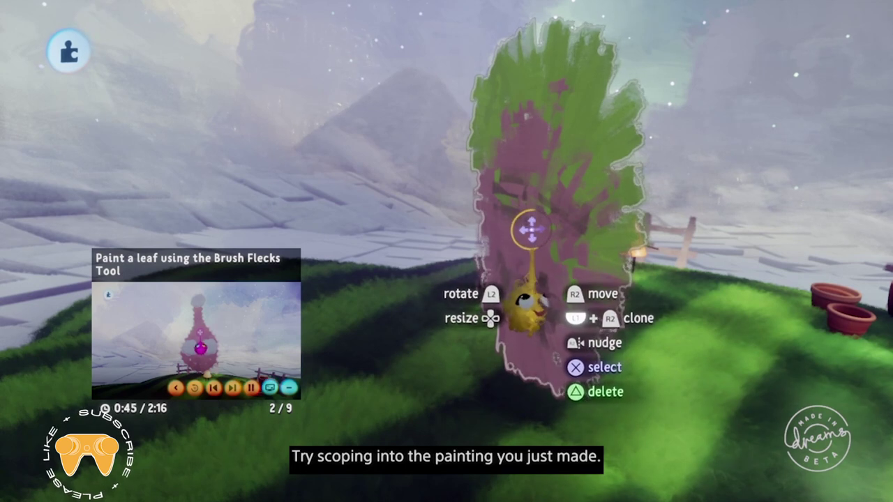
{"action": "left_click", "coordinate": [513, 223]}
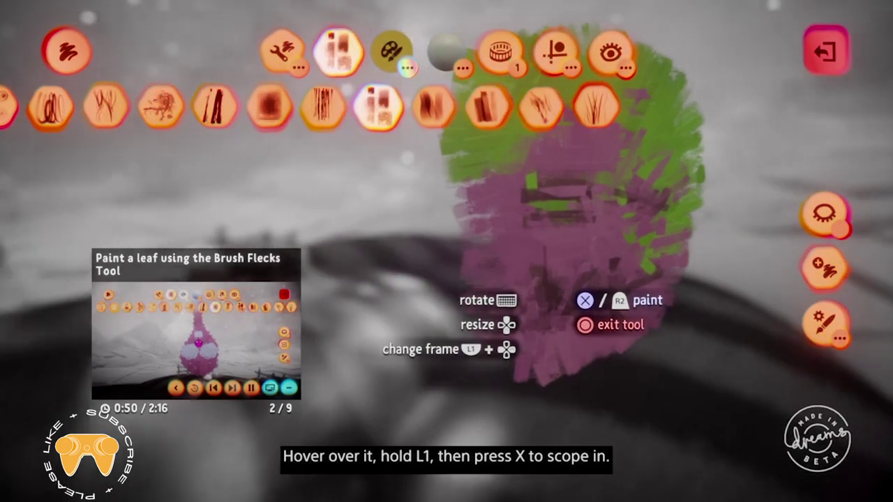
{"action": "mouse_move", "coordinate": [542, 307]}
{"action": "middle_mouse_down"}
{"action": "mouse_move", "coordinate": [551, 317]}
{"action": "mouse_move", "coordinate": [499, 301]}
{"action": "mouse_move", "coordinate": [493, 307]}
{"action": "mouse_move", "coordinate": [509, 313]}
{"action": "mouse_move", "coordinate": [504, 319]}
{"action": "middle_mouse_up"}
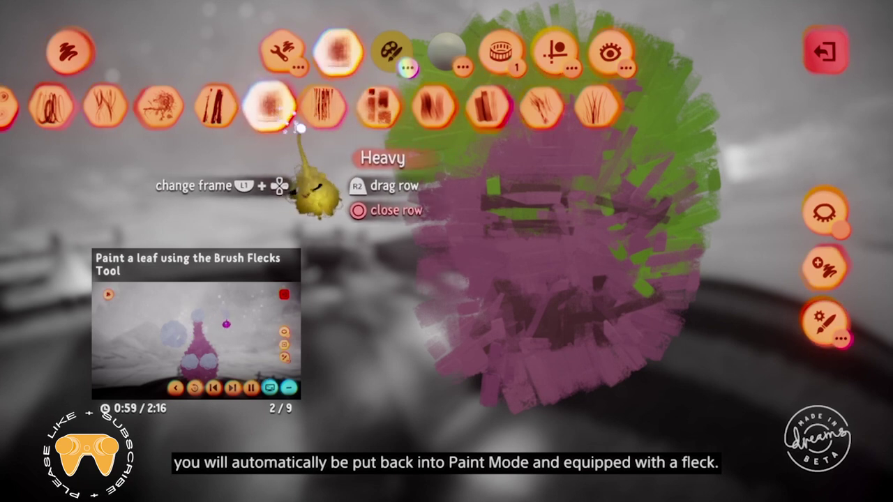
{"action": "left_click", "coordinate": [268, 106]}
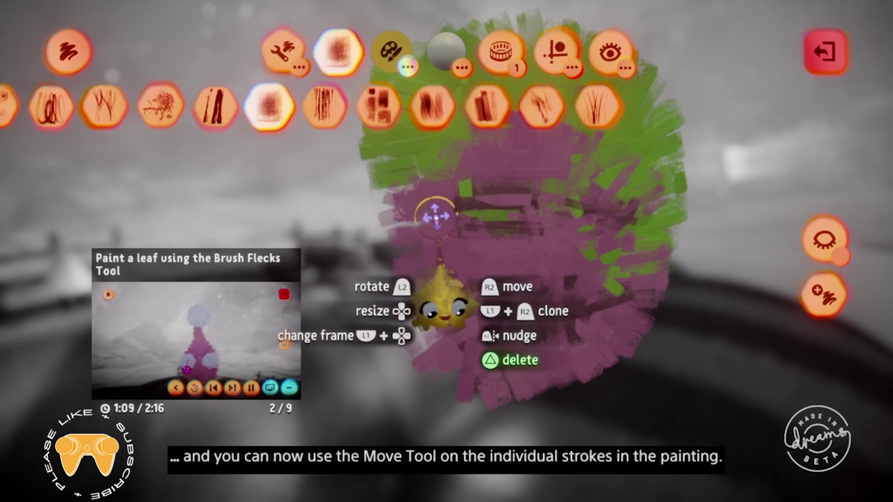
Step: Scope out of Paint Mode and delete the round green and purple painting from the scene
{"action": "key", "text": "Escape"}
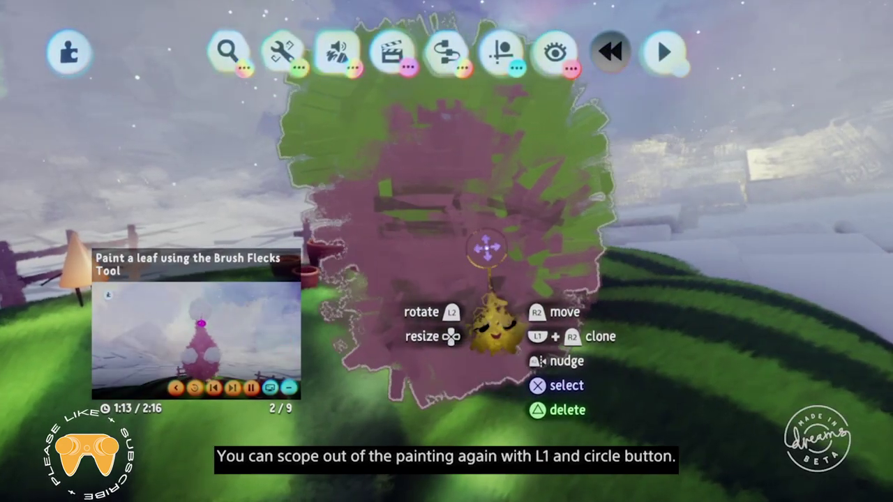
{"action": "scroll", "coordinate": [474, 245], "scroll_direction": "down", "scroll_amount": 5}
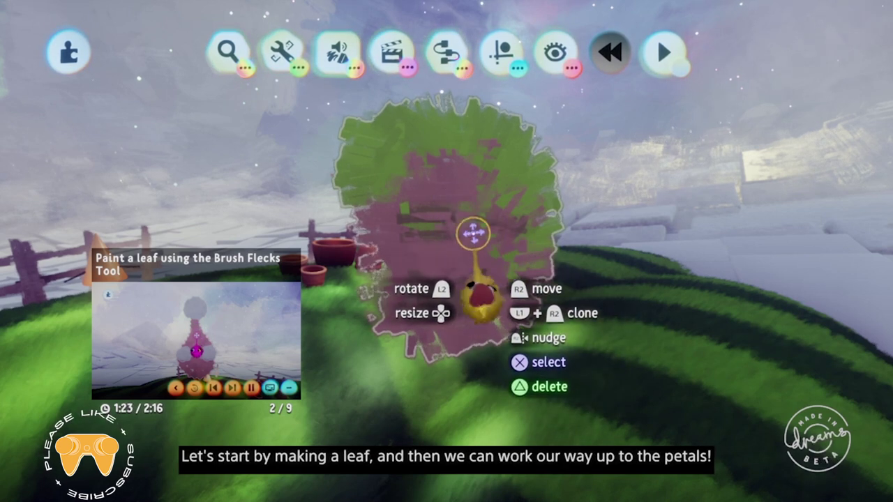
{"action": "key", "text": "Delete"}
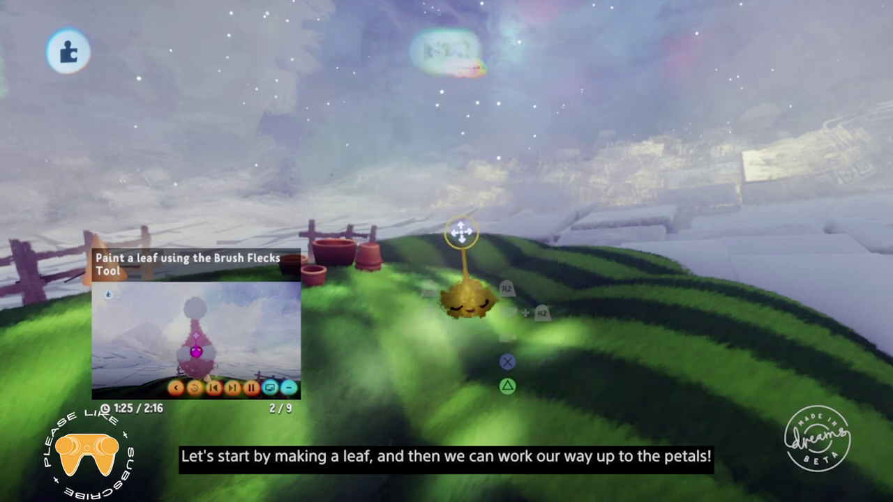
Step: Enter Paint Mode and pick the muted mid-green from the Greens as the paint colour
{"action": "middle_click_drag", "start_coordinate": [471, 243], "coordinate": [459, 252]}
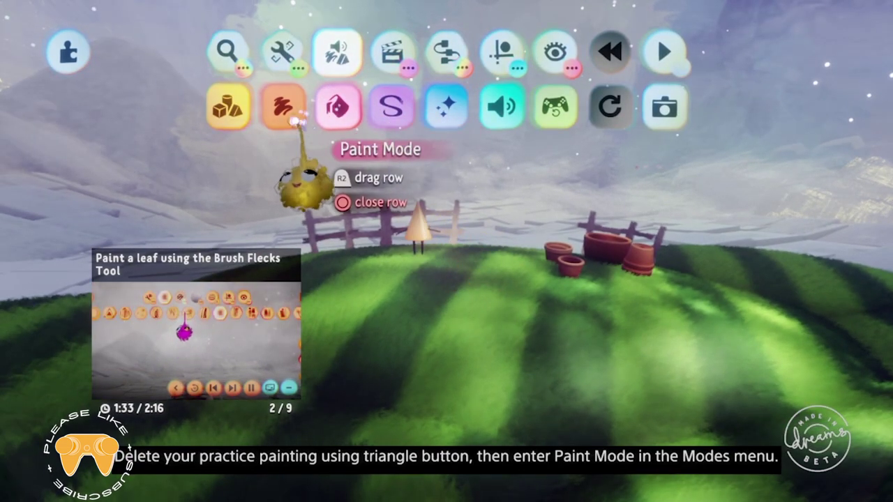
{"action": "left_click", "coordinate": [350, 159]}
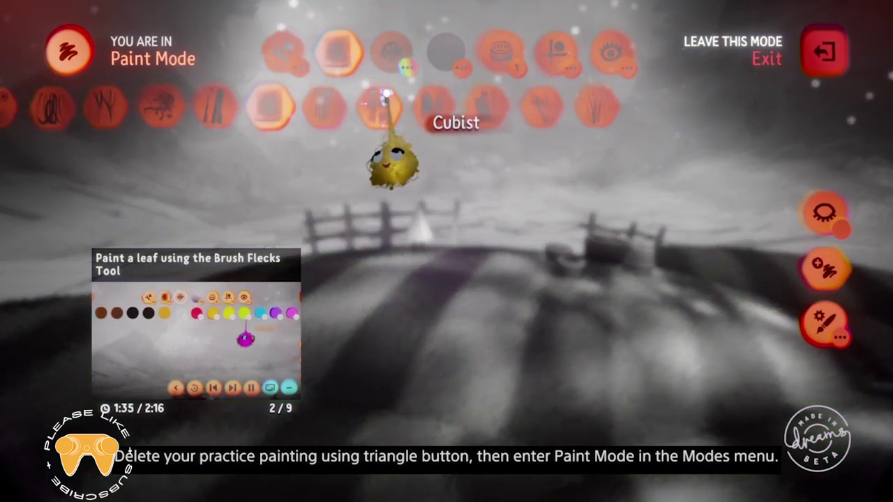
{"action": "left_click", "coordinate": [391, 51]}
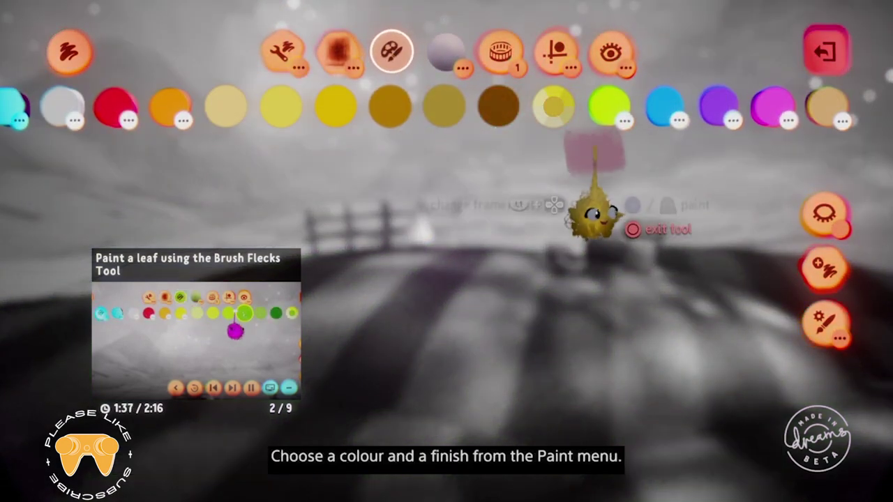
{"action": "left_click", "coordinate": [608, 108]}
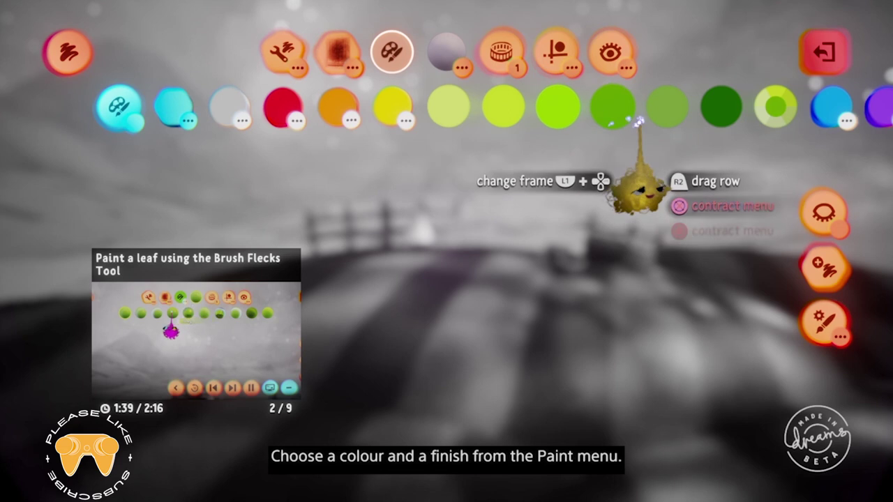
{"action": "left_click", "coordinate": [666, 106]}
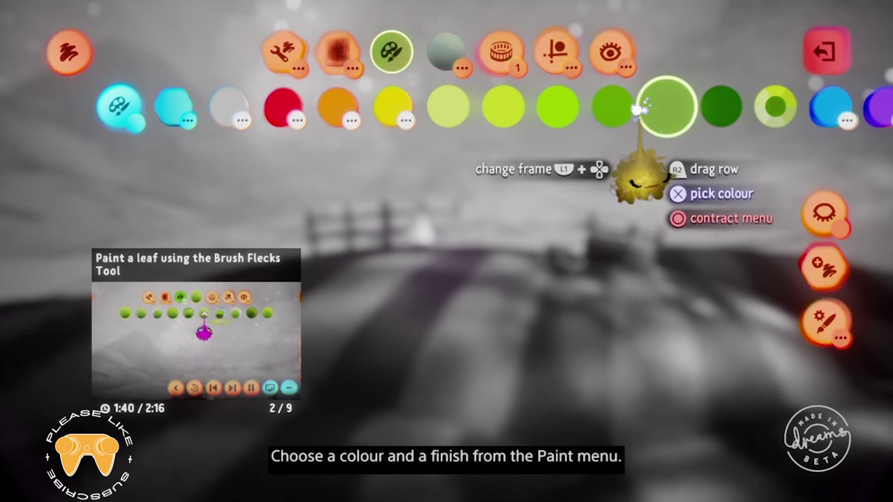
Step: Browse the available flecks and equip the slanted dark-streak fleck located beside Splat
{"action": "left_click", "coordinate": [349, 53]}
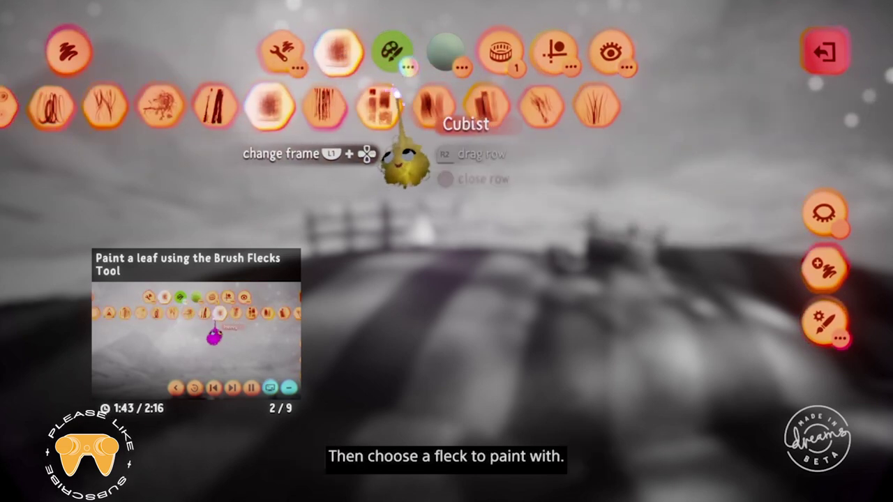
{"action": "mouse_move", "coordinate": [372, 105]}
{"action": "left_mouse_down"}
{"action": "mouse_move", "coordinate": [442, 118]}
{"action": "mouse_move", "coordinate": [635, 122]}
{"action": "mouse_move", "coordinate": [596, 122]}
{"action": "left_mouse_up"}
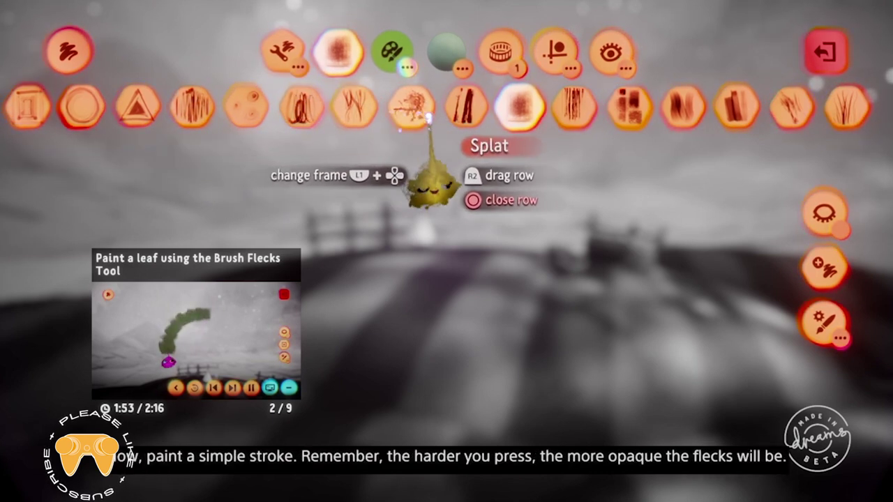
{"action": "left_click", "coordinate": [463, 106]}
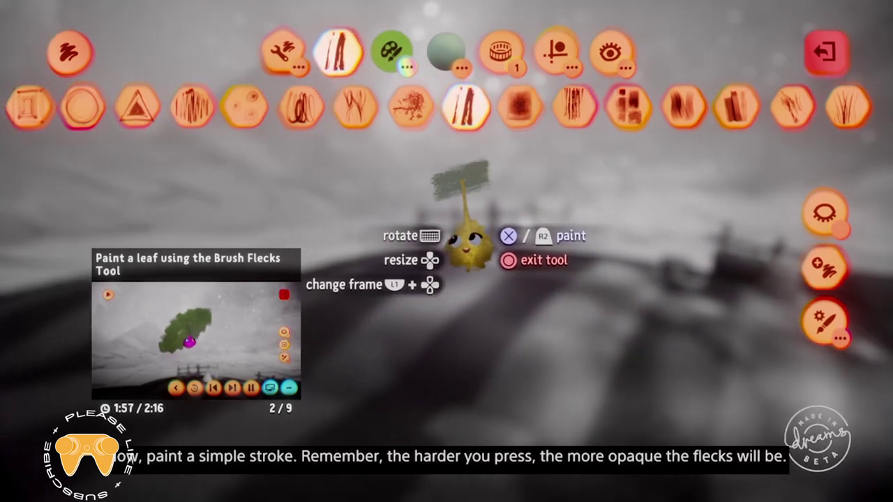
Step: Paint overlapping green strokes above the hill, building up the leaf shape with short slanted flecks
{"action": "left_click_drag", "start_coordinate": [449, 187], "coordinate": [496, 169]}
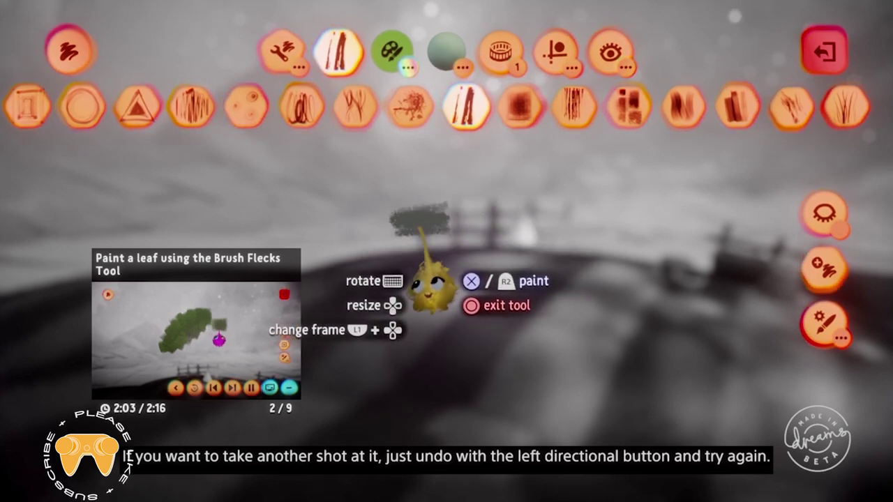
{"action": "mouse_move", "coordinate": [403, 280]}
{"action": "left_mouse_down"}
{"action": "mouse_move", "coordinate": [410, 255]}
{"action": "mouse_move", "coordinate": [436, 233]}
{"action": "left_mouse_up"}
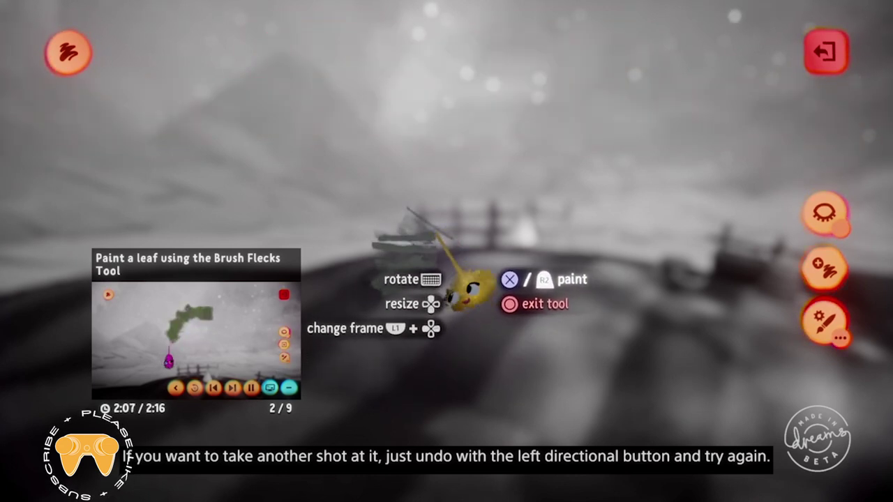
{"action": "left_click_drag", "start_coordinate": [468, 288], "coordinate": [530, 256]}
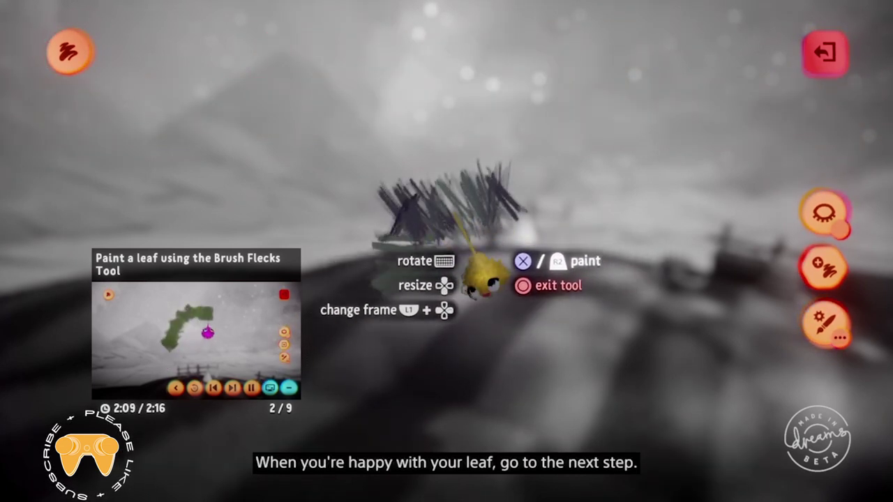
{"action": "mouse_move", "coordinate": [439, 228]}
{"action": "left_mouse_down"}
{"action": "mouse_move", "coordinate": [396, 277]}
{"action": "mouse_move", "coordinate": [422, 259]}
{"action": "left_mouse_up"}
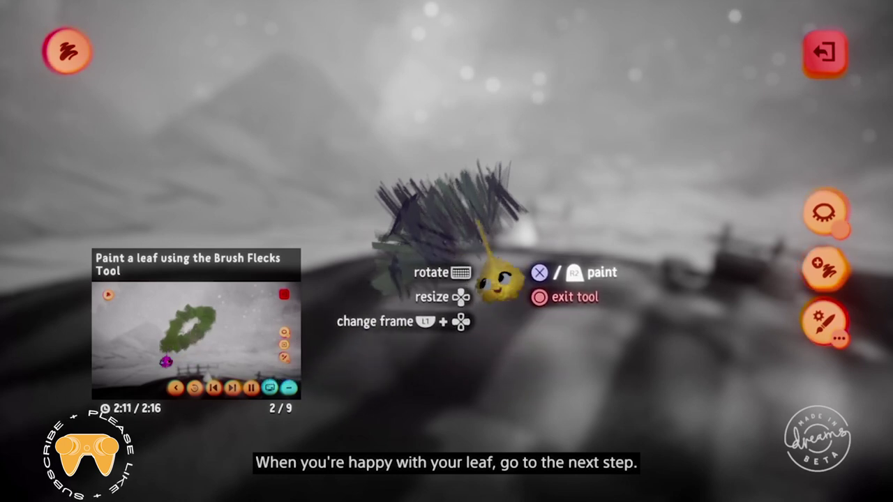